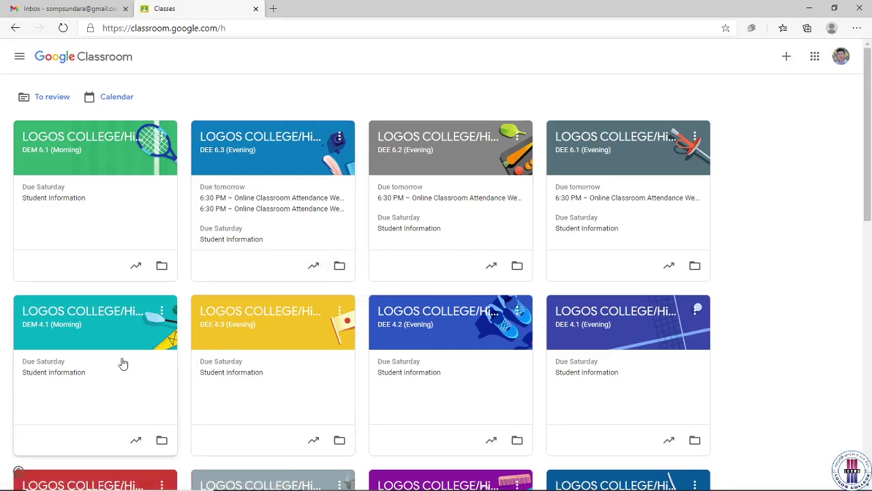
Open the DEM 4.1 (Morning) class and look through the topics in its classwork
{"action": "scroll", "coordinate": [252, 266], "scroll_direction": "down", "scroll_amount": 1}
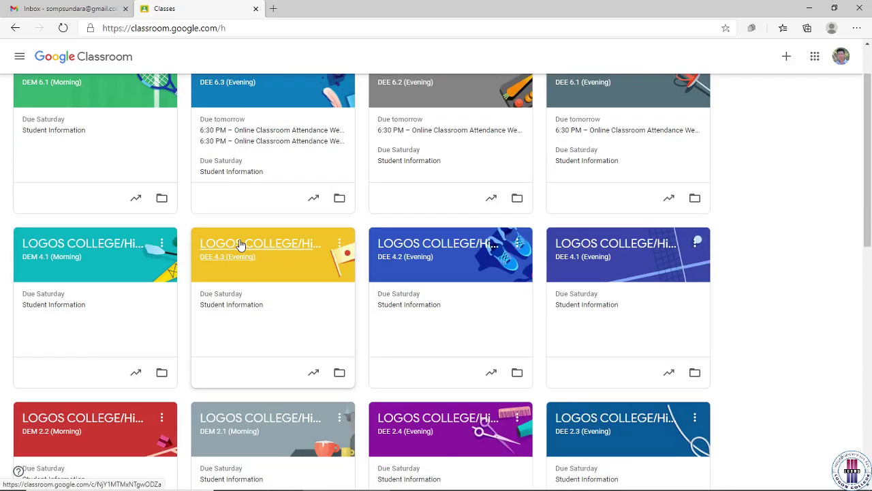
{"action": "scroll", "coordinate": [241, 244], "scroll_direction": "down", "scroll_amount": 1}
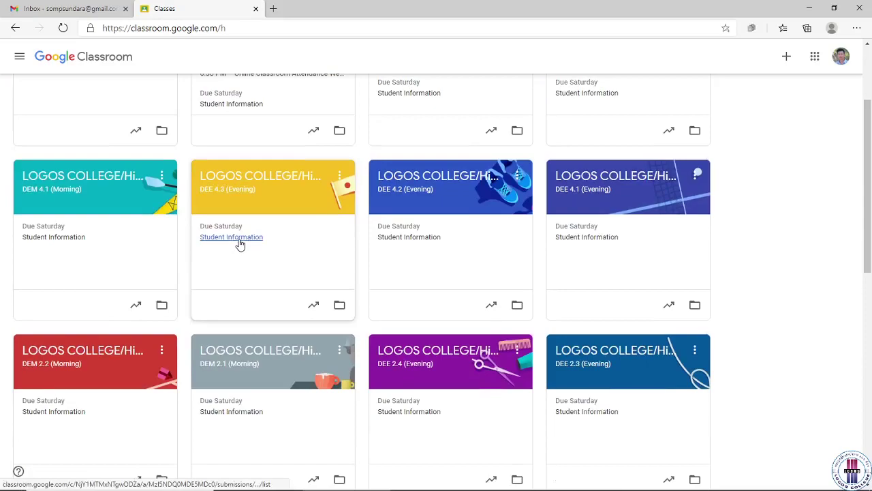
{"action": "left_click", "coordinate": [70, 188]}
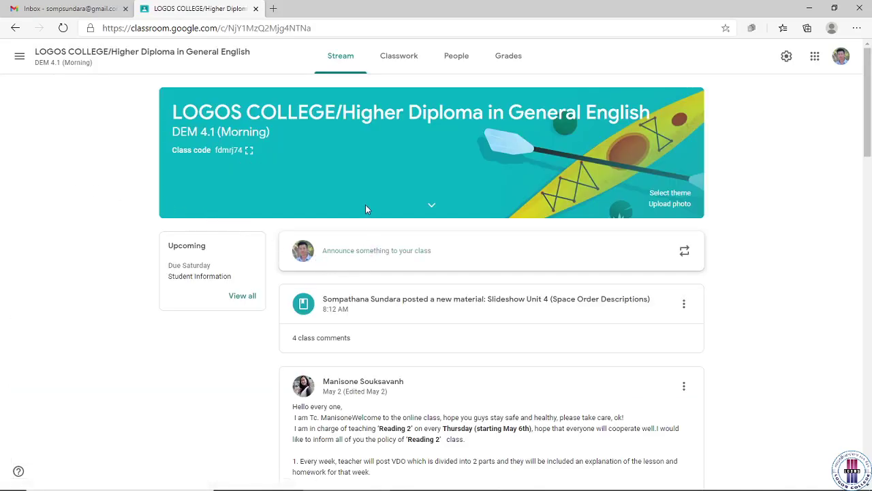
{"action": "scroll", "coordinate": [402, 266], "scroll_direction": "down", "scroll_amount": 1}
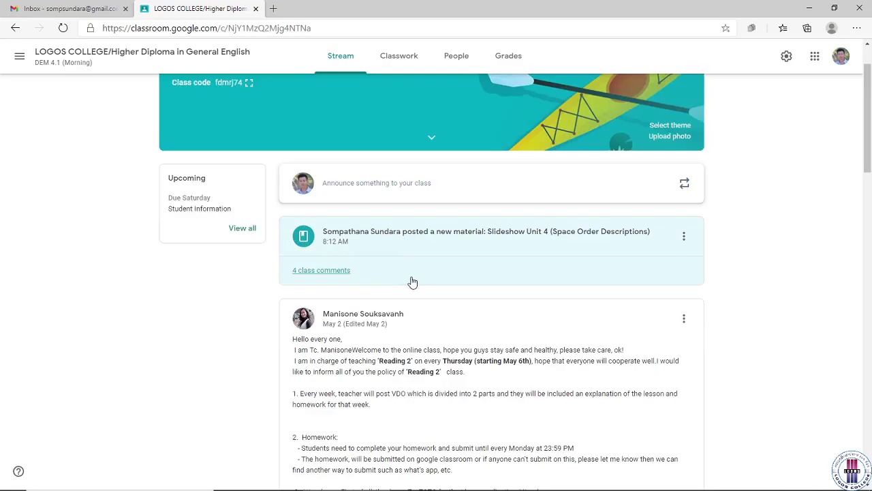
{"action": "left_click", "coordinate": [402, 61]}
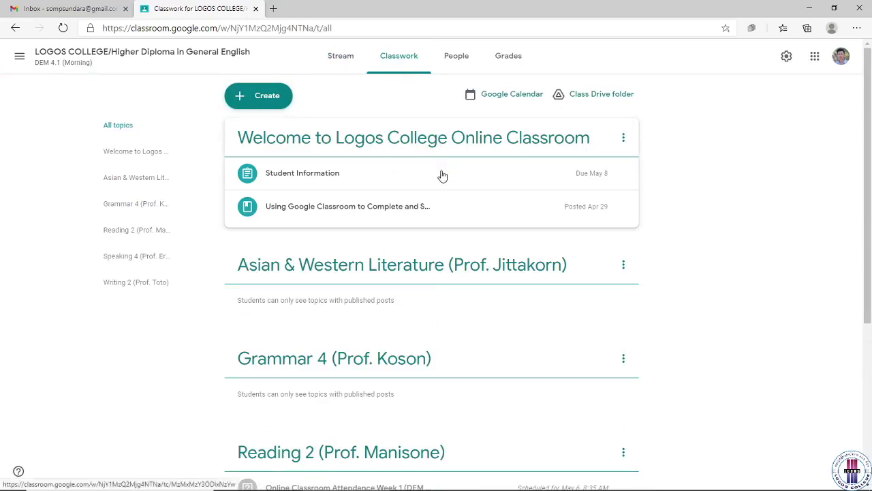
{"action": "scroll", "coordinate": [405, 369], "scroll_direction": "down", "scroll_amount": 2}
{"action": "scroll", "coordinate": [405, 367], "scroll_direction": "up", "scroll_amount": 2}
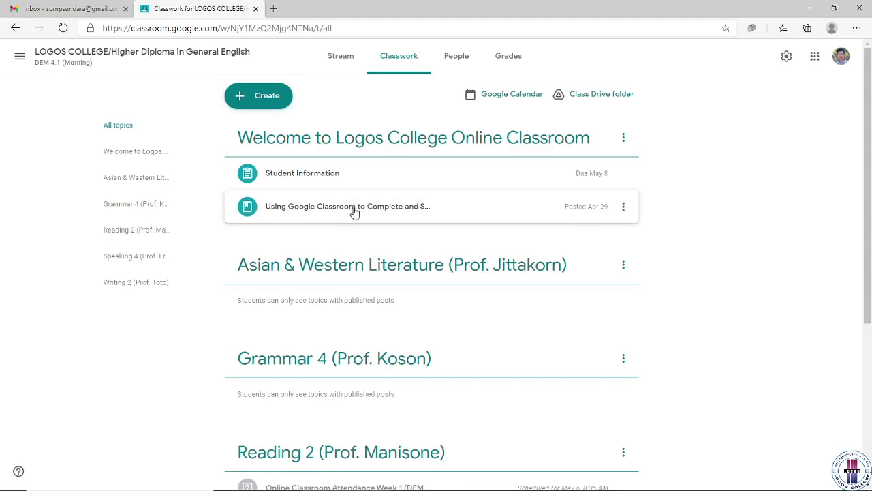
Open the Student Information assignment's submissions and review the lists of turned-in and assigned students
{"action": "left_click", "coordinate": [349, 176]}
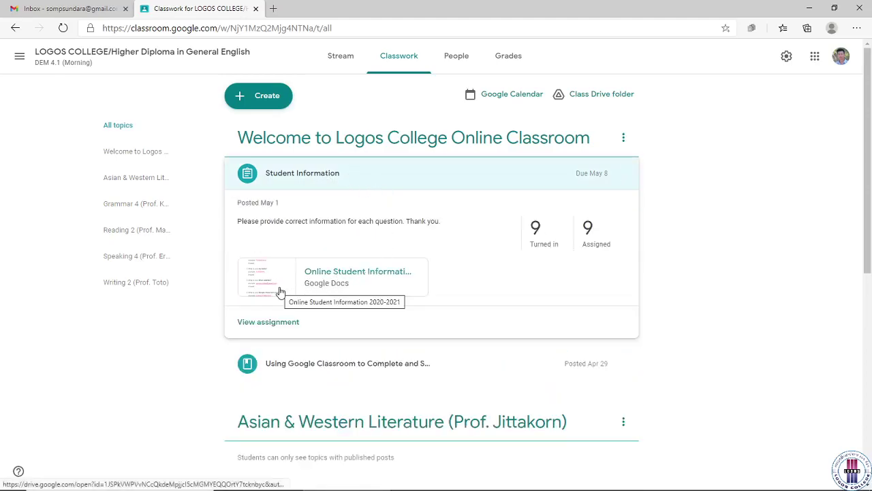
{"action": "left_click", "coordinate": [283, 318]}
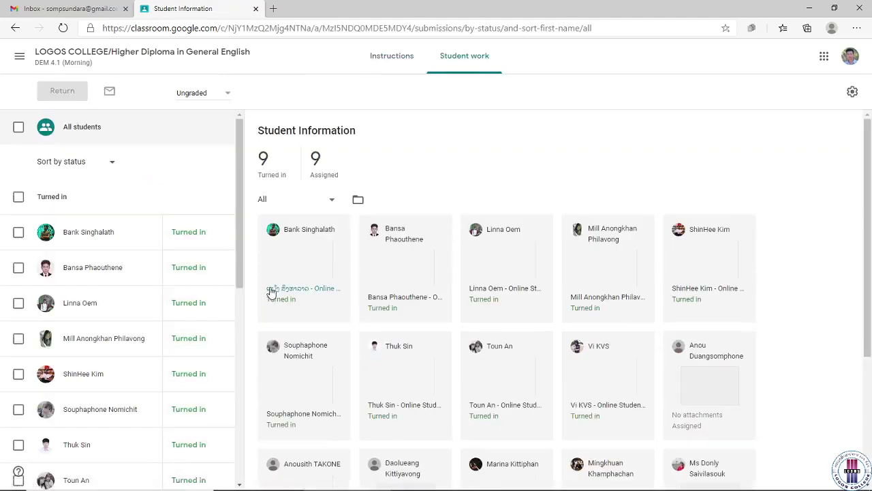
{"action": "left_click_drag", "start_coordinate": [241, 277], "coordinate": [240, 389]}
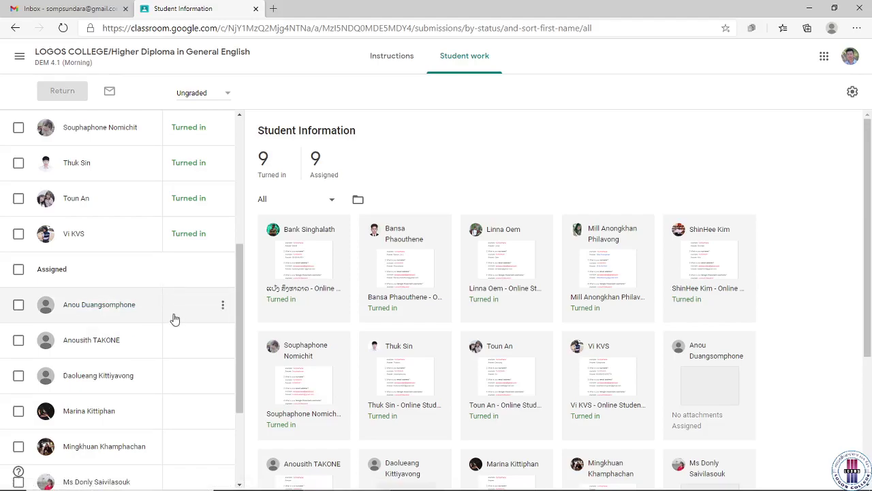
{"action": "scroll", "coordinate": [126, 283], "scroll_direction": "up", "scroll_amount": 2}
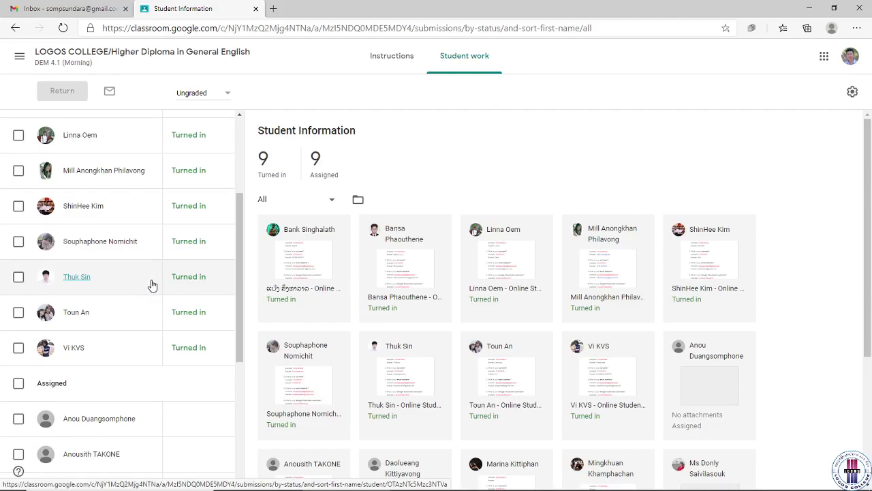
{"action": "scroll", "coordinate": [100, 268], "scroll_direction": "up", "scroll_amount": 3}
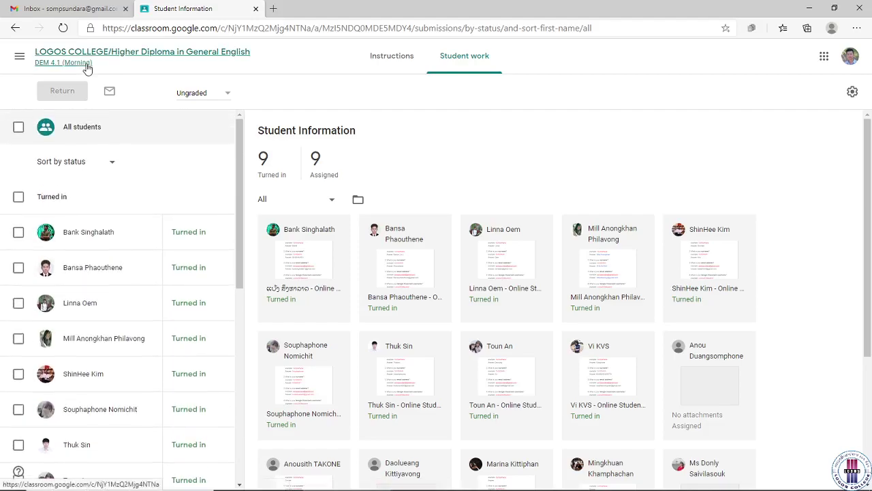
View the Student Information assignment through the Welcome to Logos College Online Classroom topic and return to the full classwork list
{"action": "left_click", "coordinate": [93, 58]}
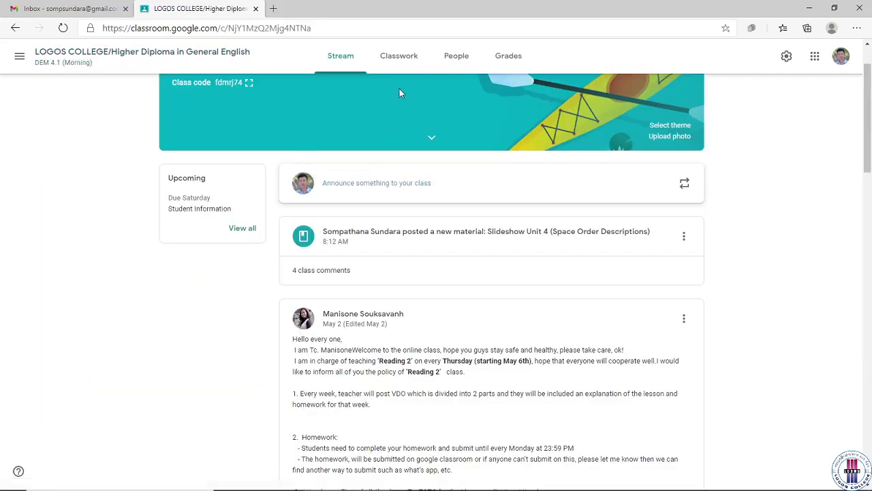
{"action": "left_click", "coordinate": [400, 58]}
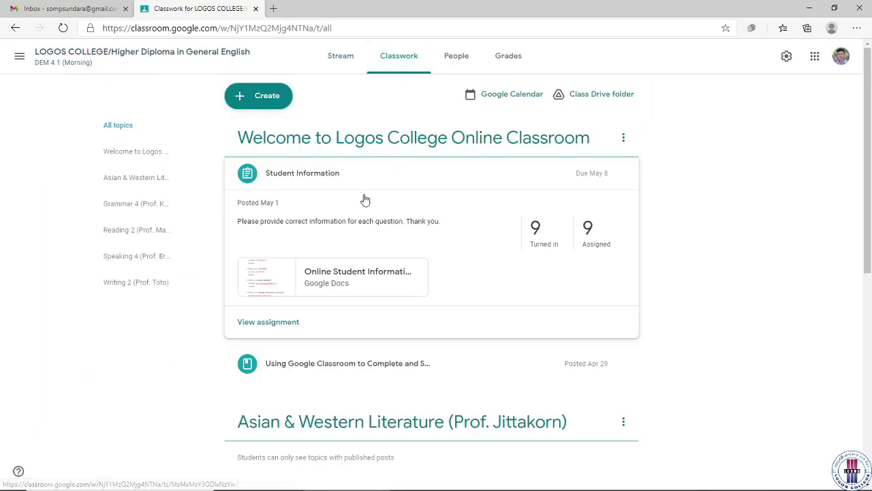
{"action": "left_click", "coordinate": [361, 146]}
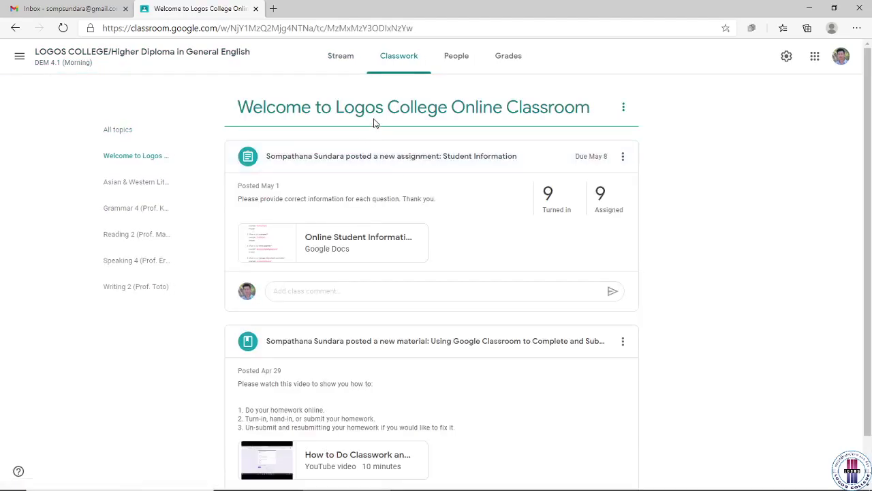
{"action": "left_click", "coordinate": [409, 156]}
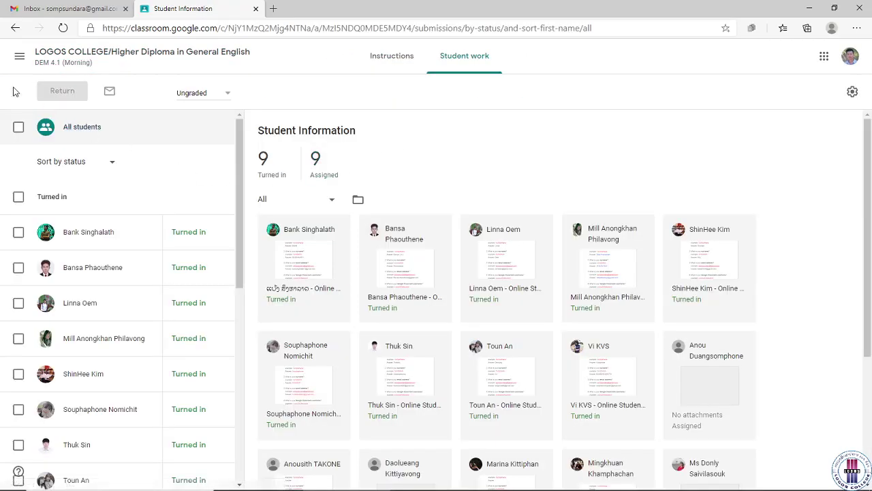
{"action": "left_click", "coordinate": [17, 31]}
{"action": "left_click", "coordinate": [17, 31]}
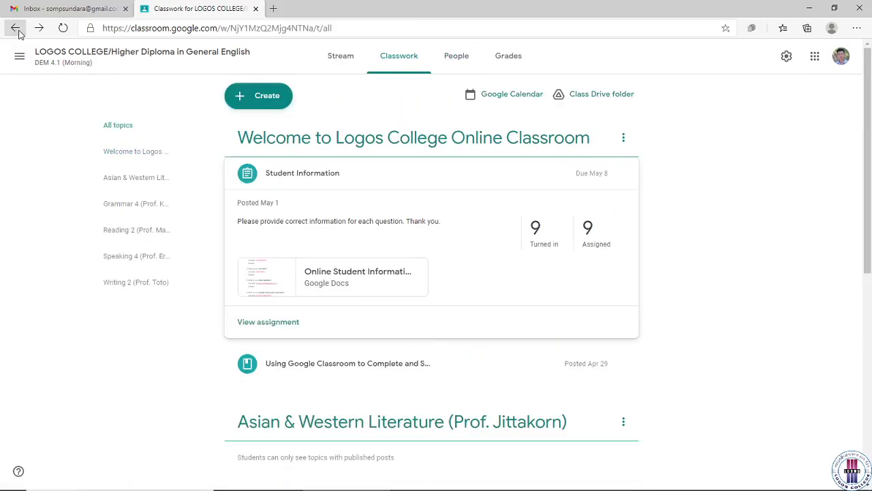
Open the Writing 2 topic and read its posts, including the attendance guidelines
{"action": "scroll", "coordinate": [286, 185], "scroll_direction": "down", "scroll_amount": 5}
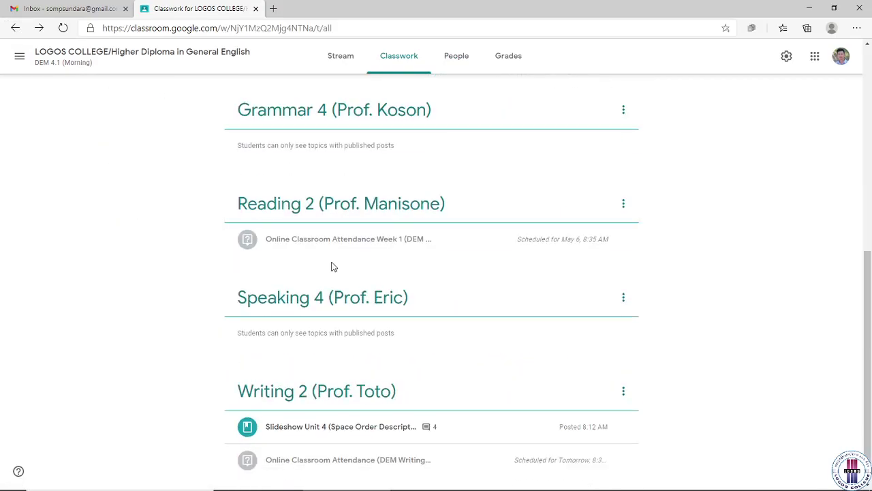
{"action": "scroll", "coordinate": [382, 341], "scroll_direction": "down", "scroll_amount": 1}
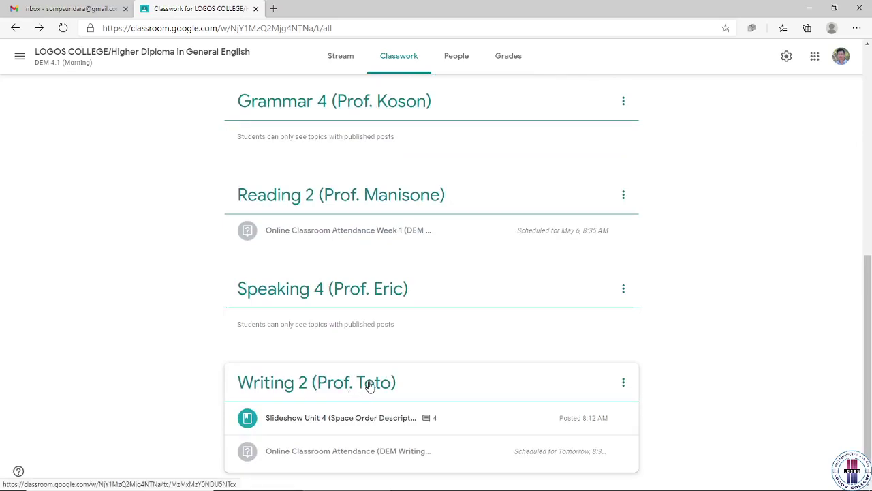
{"action": "left_click", "coordinate": [397, 390]}
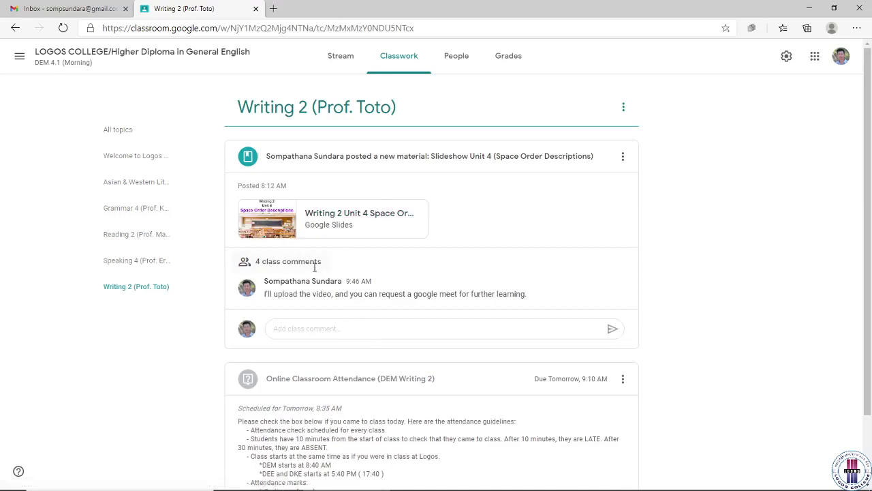
{"action": "scroll", "coordinate": [313, 265], "scroll_direction": "down", "scroll_amount": 2}
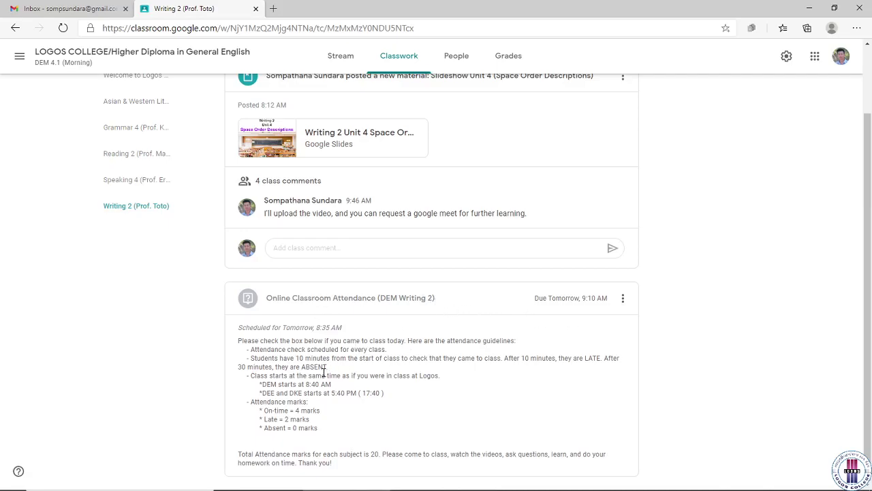
Open the Online Classroom Attendance (DEM Writing 2) question for editing, review its settings and answer options, and close the editor
{"action": "left_click", "coordinate": [623, 301]}
{"action": "left_click", "coordinate": [603, 325]}
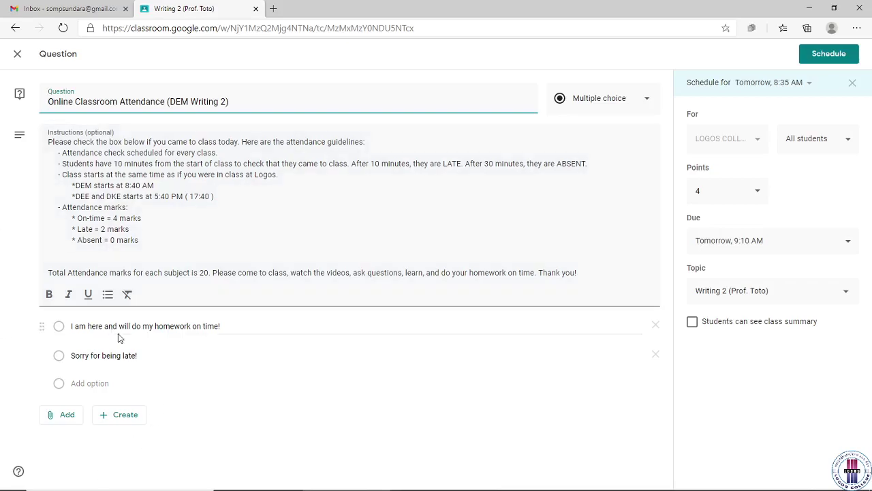
{"action": "left_click", "coordinate": [18, 55]}
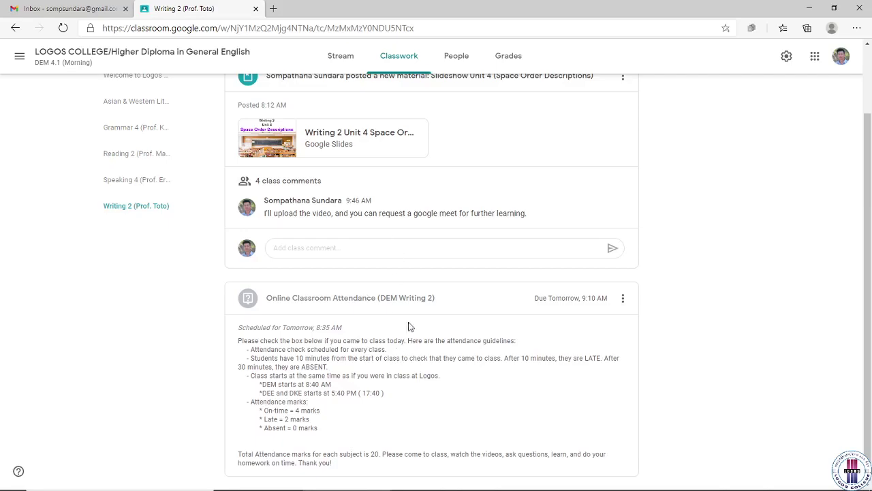
View the class comments on the Slideshow Unit 4 (Space Order Descriptions) material and open its attached Google Slides presentation
{"action": "scroll", "coordinate": [407, 296], "scroll_direction": "up", "scroll_amount": 1}
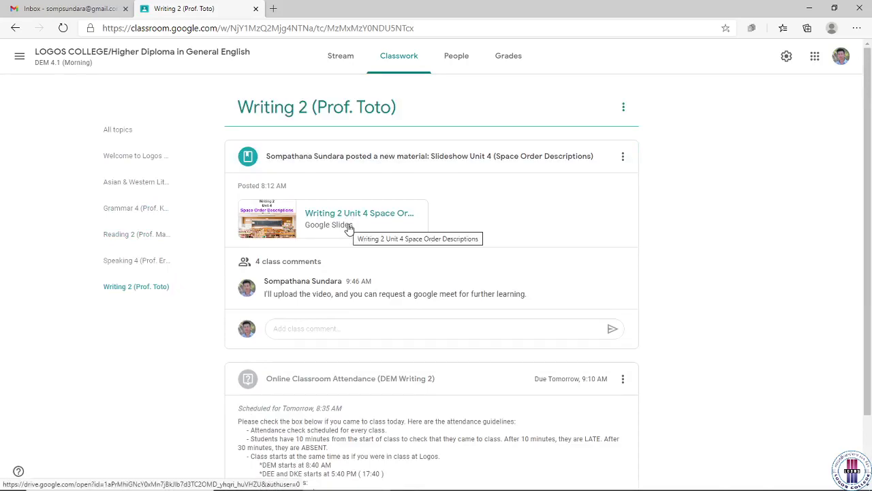
{"action": "left_click", "coordinate": [346, 159]}
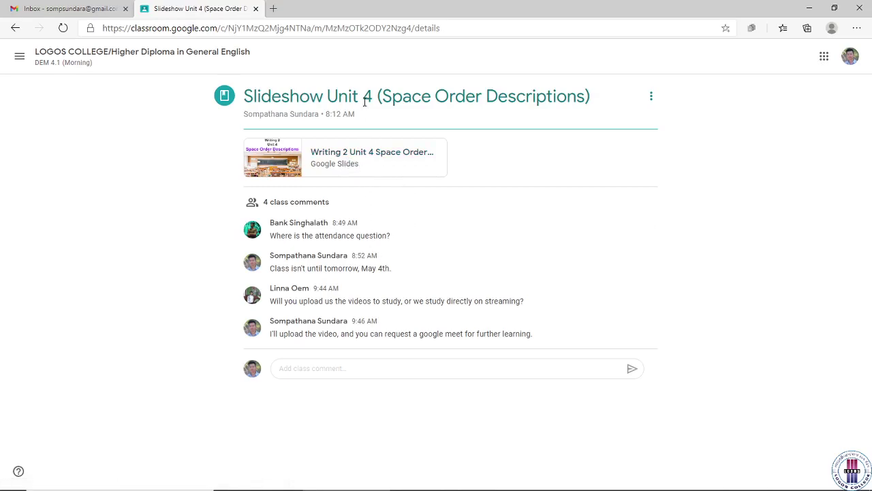
{"action": "left_click", "coordinate": [15, 28]}
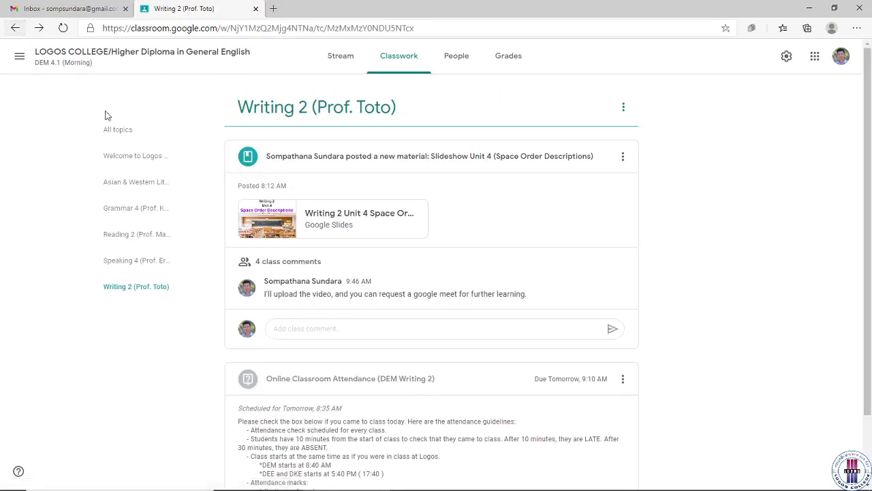
{"action": "left_click", "coordinate": [338, 225]}
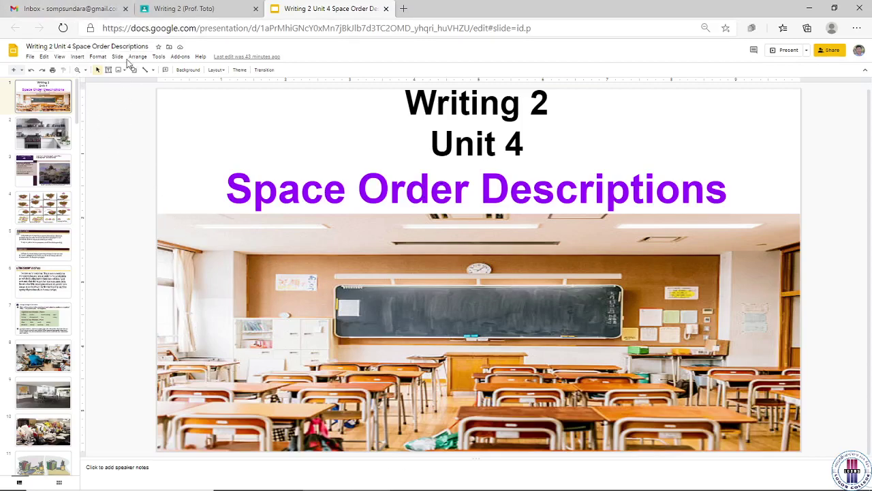
Switch to Gmail, create a new Google Meet meeting with an email invite, and close the invite draft
{"action": "left_click", "coordinate": [70, 9]}
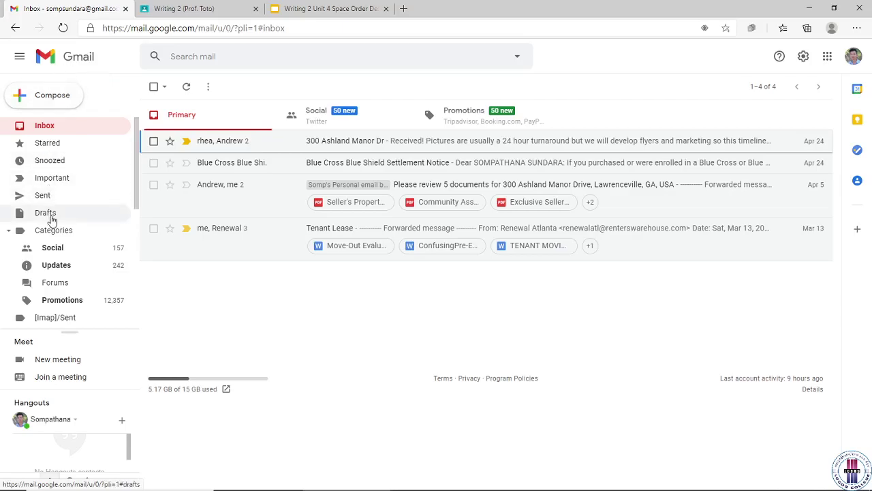
{"action": "left_click", "coordinate": [56, 369]}
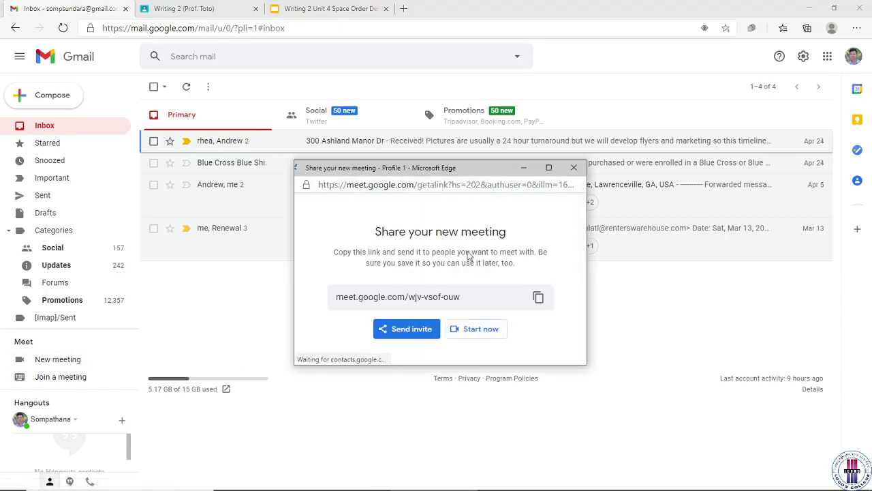
{"action": "left_click", "coordinate": [424, 335]}
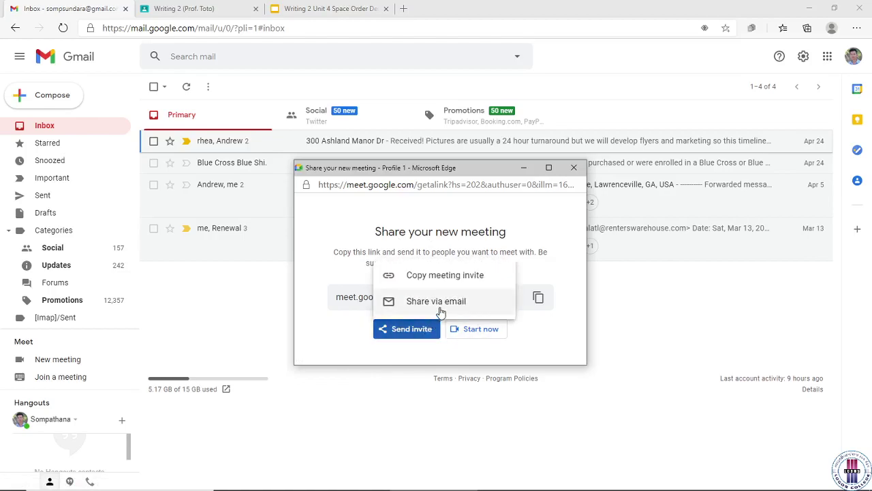
{"action": "left_click", "coordinate": [439, 304]}
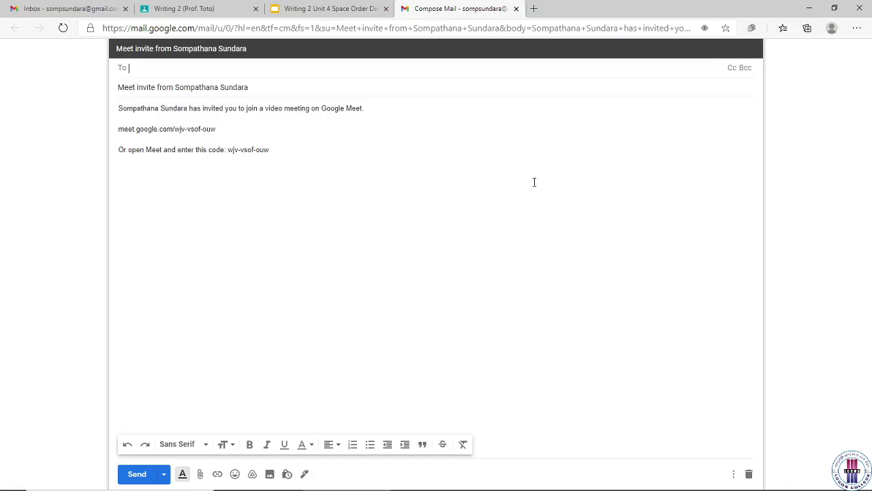
{"action": "left_click", "coordinate": [516, 8]}
Start a new Google Meet meeting from the Gmail inbox, view its joining info, and close the meeting
{"action": "left_click", "coordinate": [42, 9]}
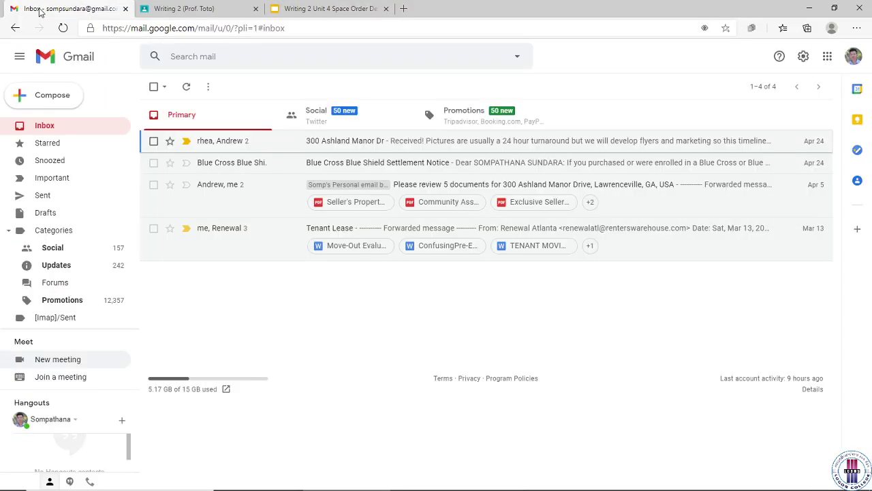
{"action": "left_click", "coordinate": [68, 360]}
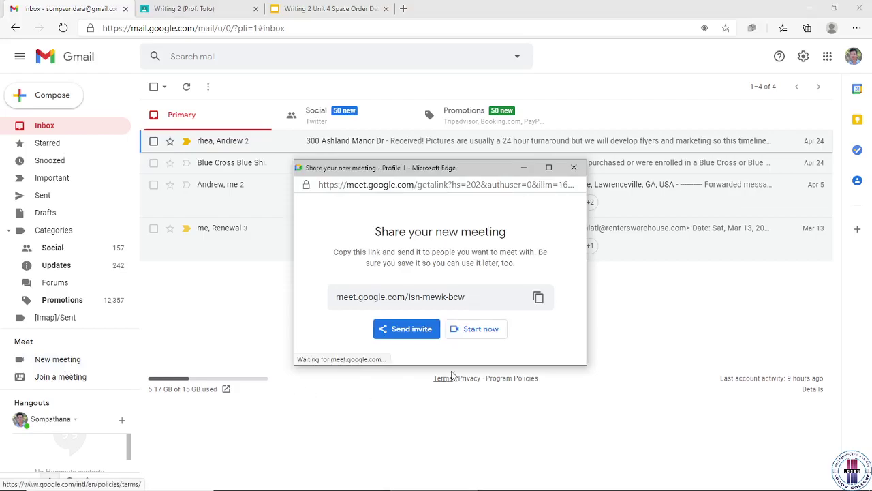
{"action": "left_click", "coordinate": [479, 333]}
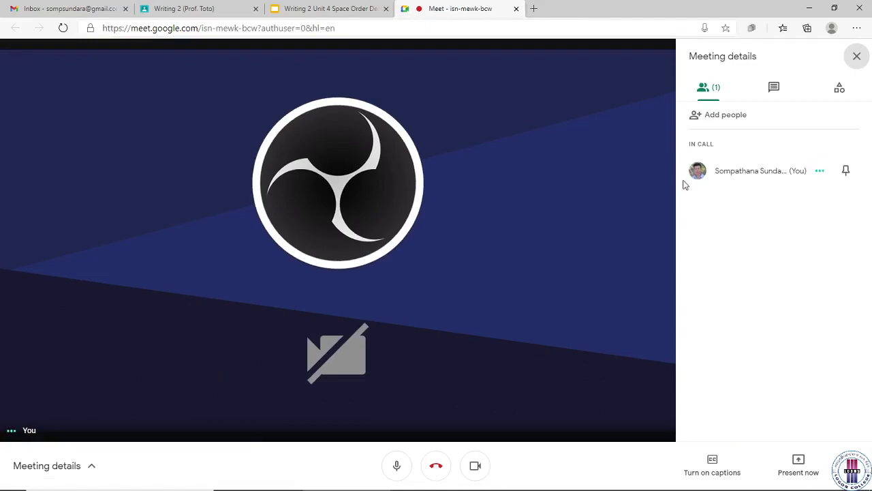
{"action": "left_click", "coordinate": [92, 466]}
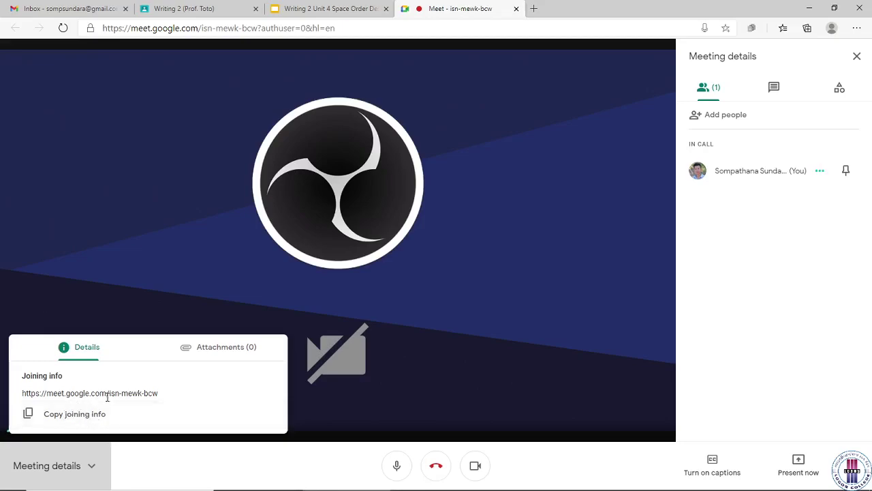
{"action": "left_click", "coordinate": [516, 9]}
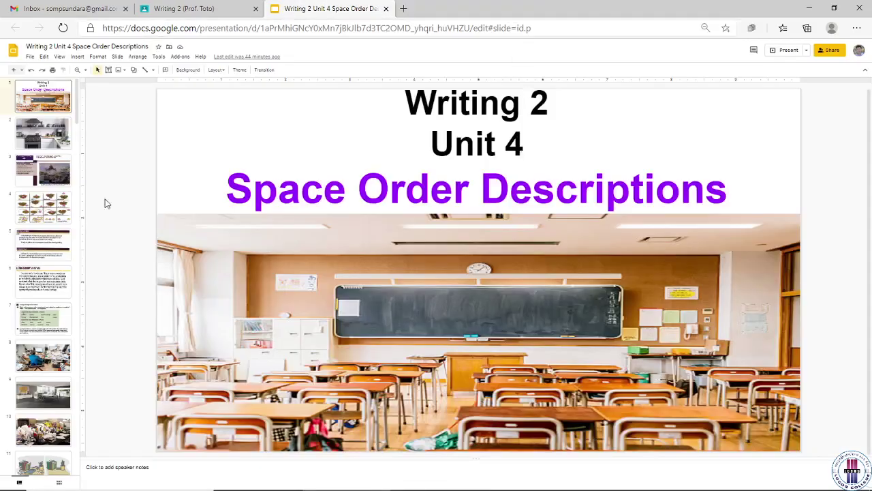